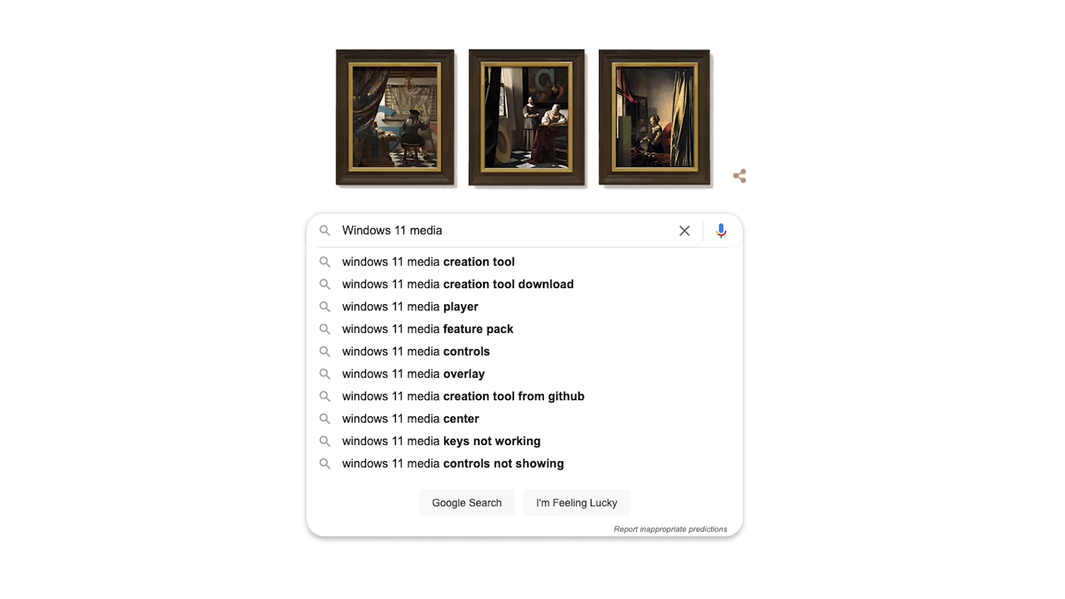
Search for the Windows 11 media creation tool and download it from Microsoft's Download Windows 11 page.
key(Return)
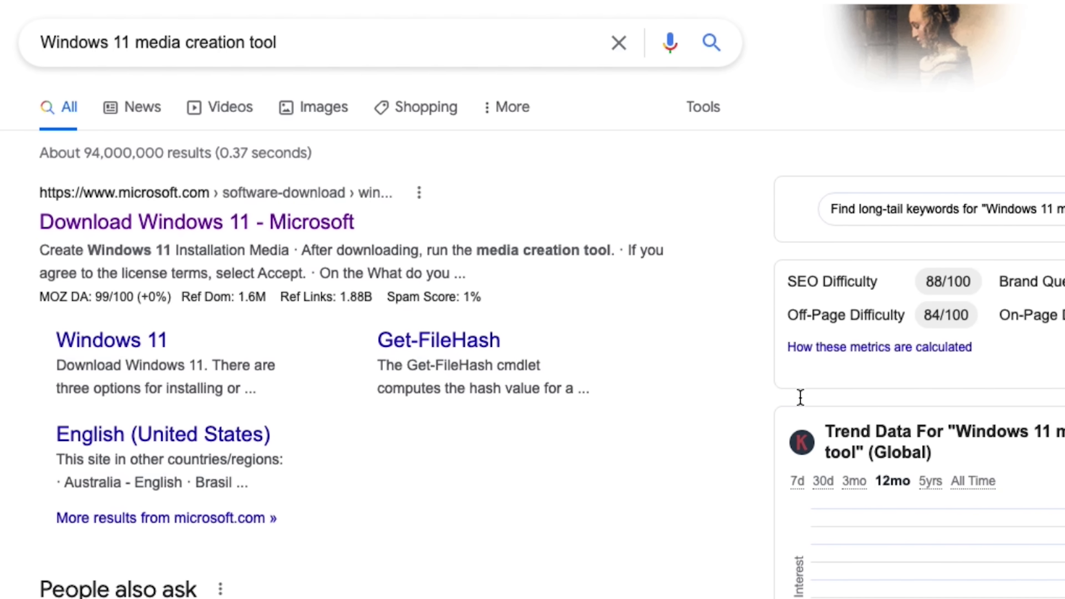
click(305, 226)
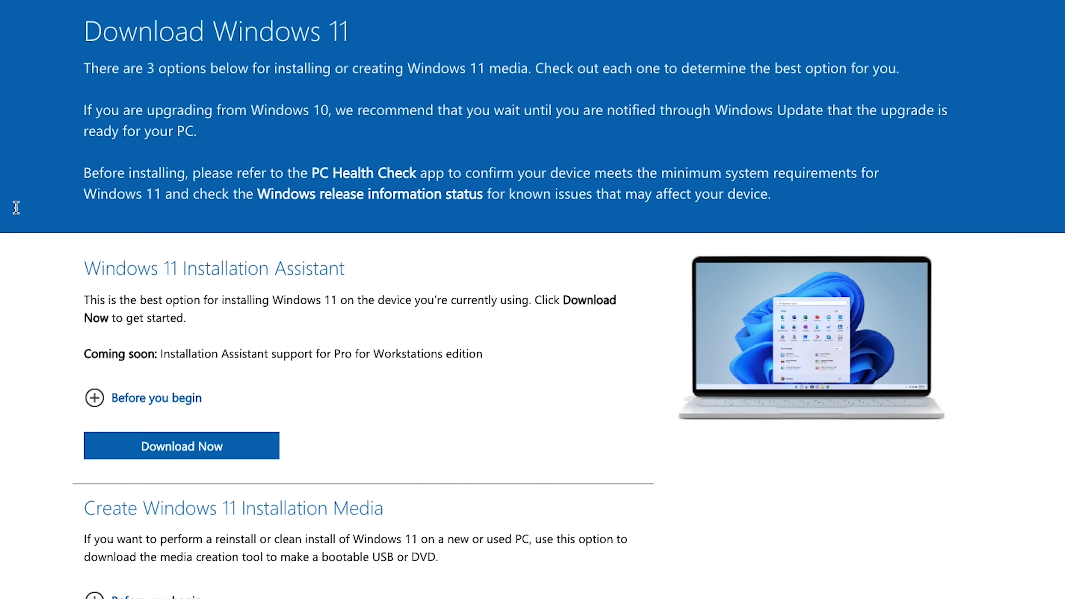
scroll(17, 206, down, 3)
scroll(16, 212, down, 6)
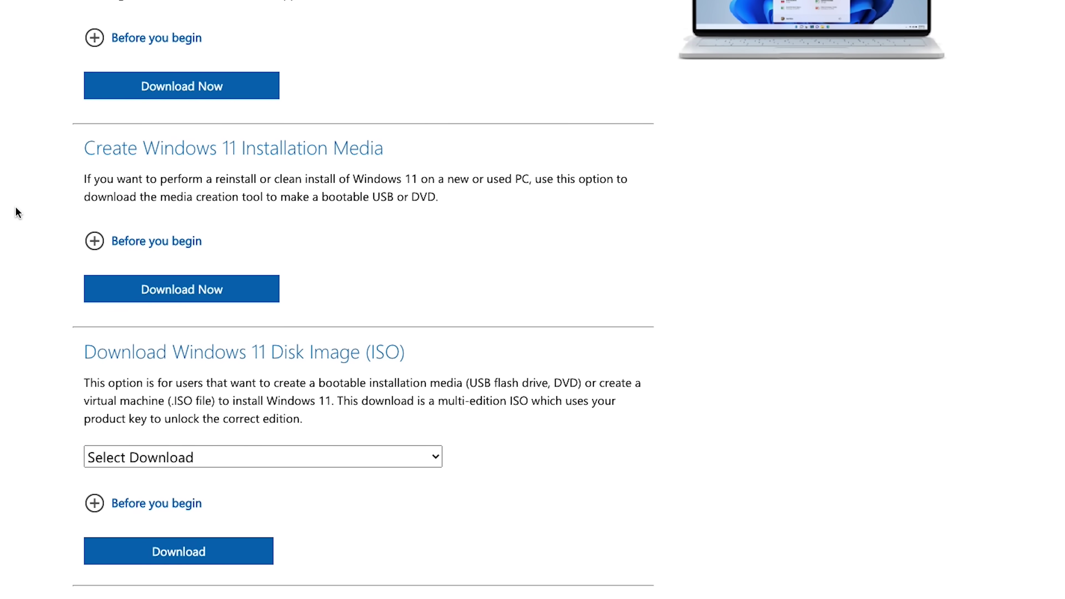
click(180, 294)
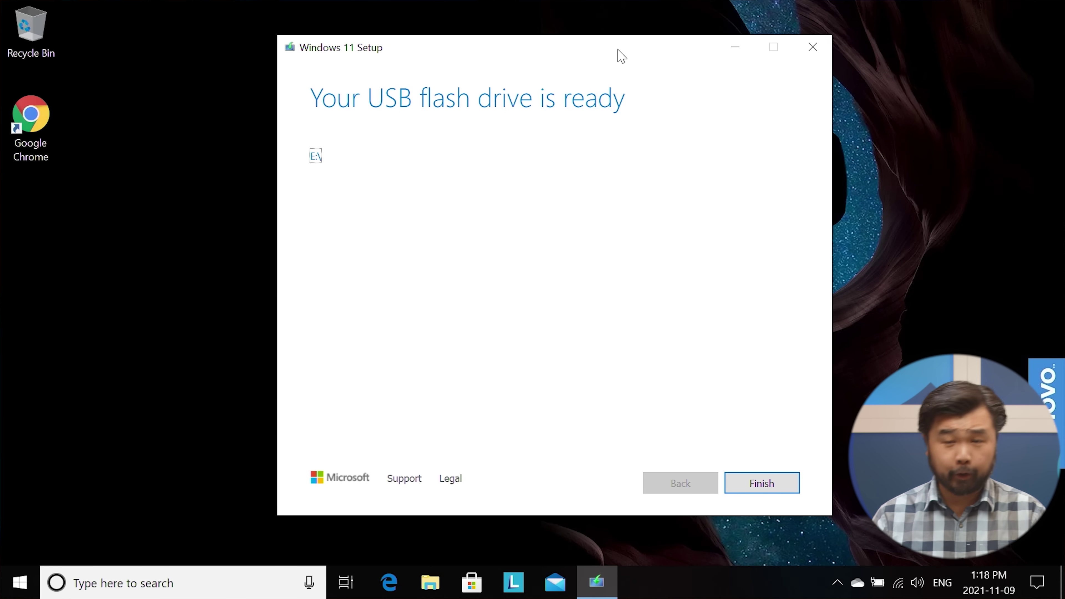
Finish and close the Media Creation Tool once USB flash drive E: is ready.
click(784, 491)
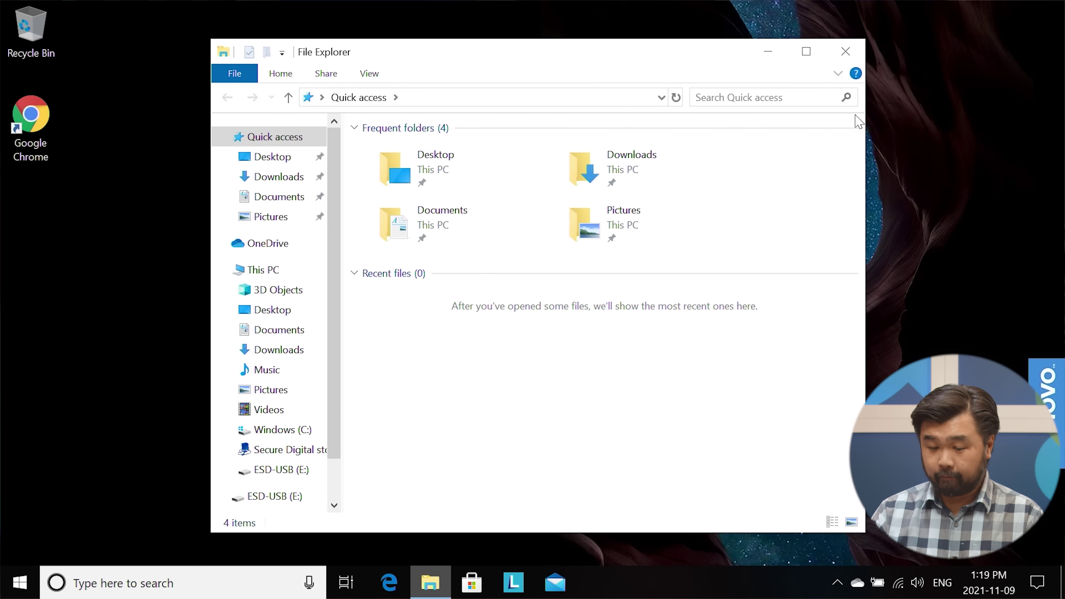
Show the ESD-USB (E:) drive's contents and launch setup from it.
scroll(277, 350, down, 1)
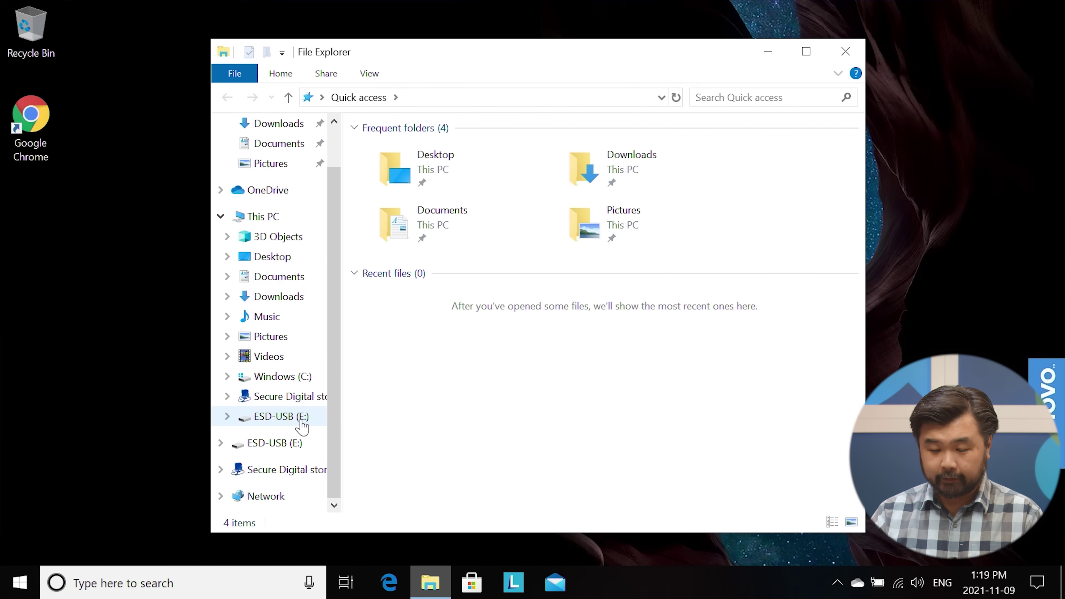
click(274, 443)
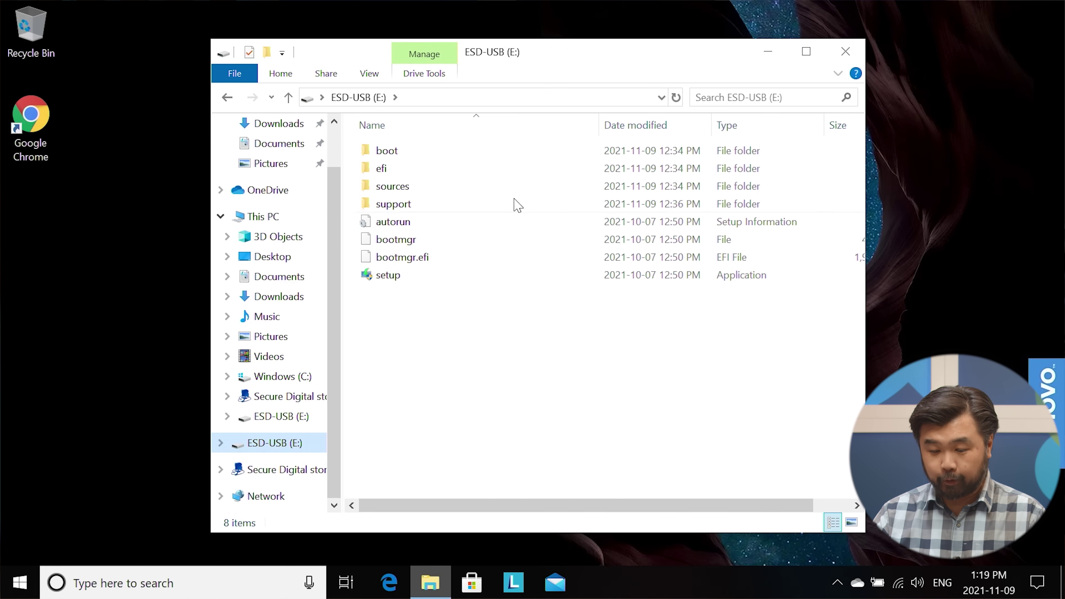
double_click(417, 276)
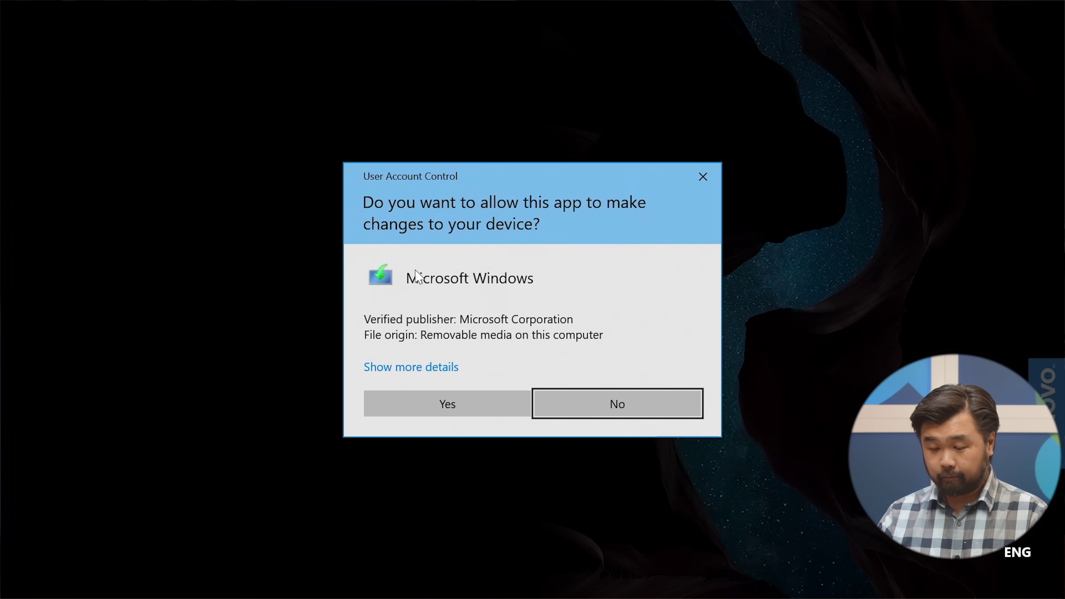
Allow Setup through User Account Control and continue past the Install Windows 11 screen.
click(455, 404)
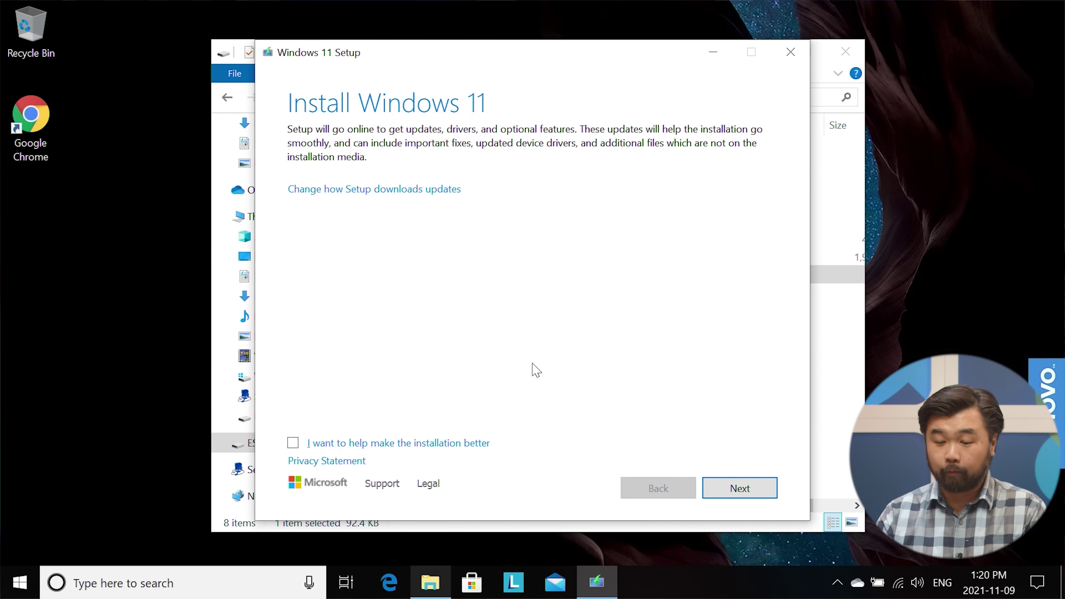
click(751, 496)
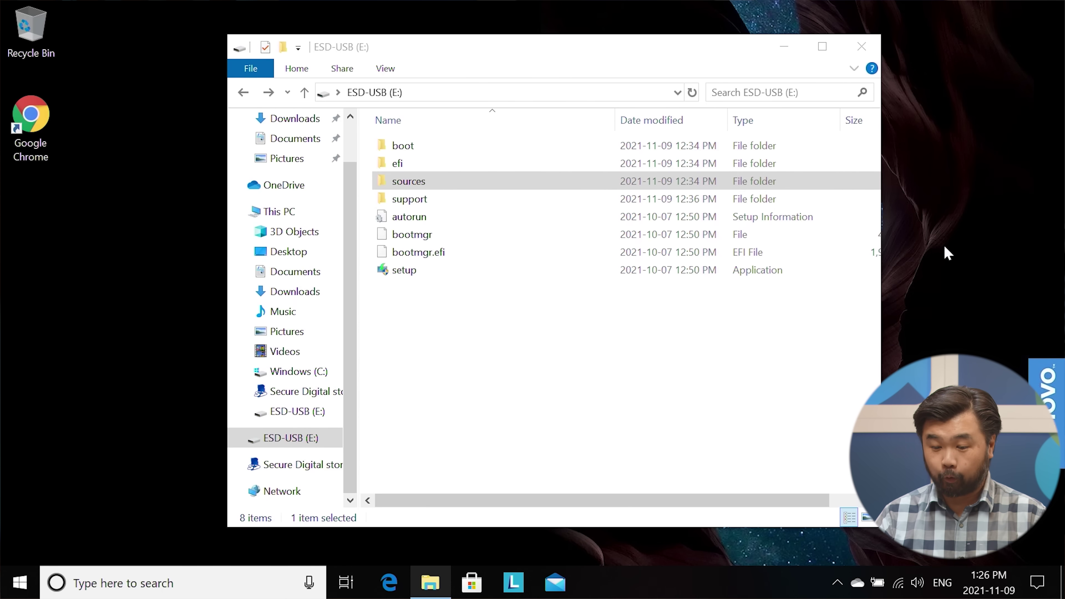
Duplicate appraiserres.dll in E:\sources, creating 'appraiserres - Copy.dll'.
double_click(511, 191)
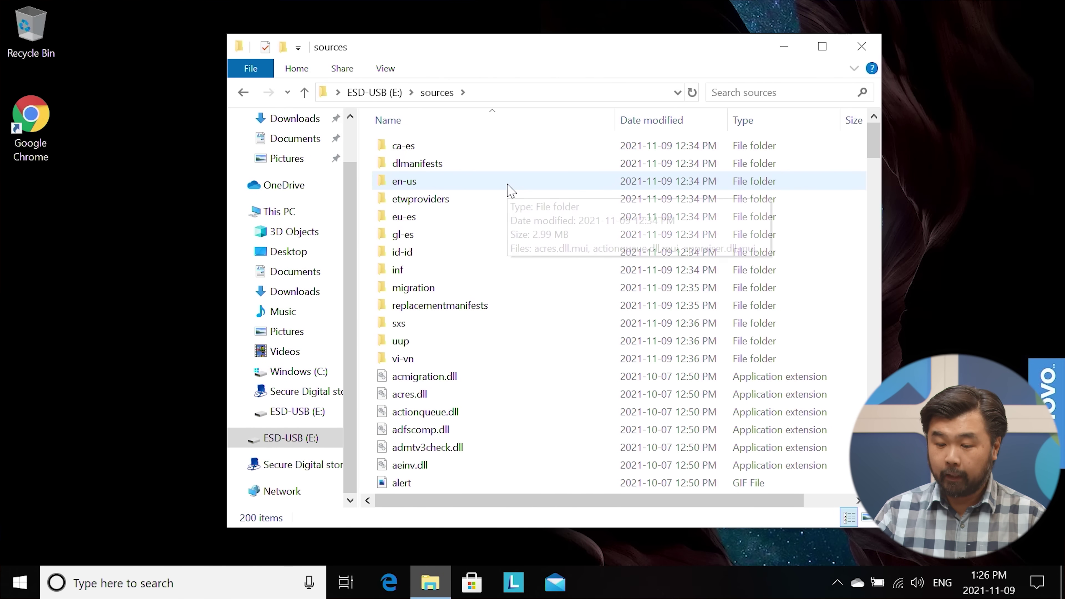
scroll(529, 401, down, 5)
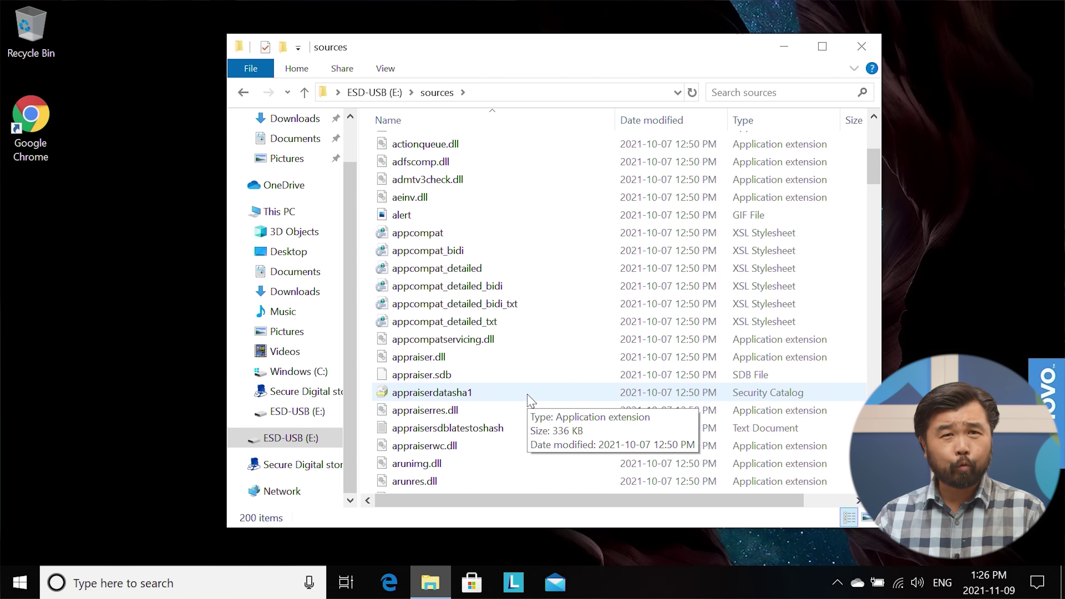
scroll(530, 401, down, 2)
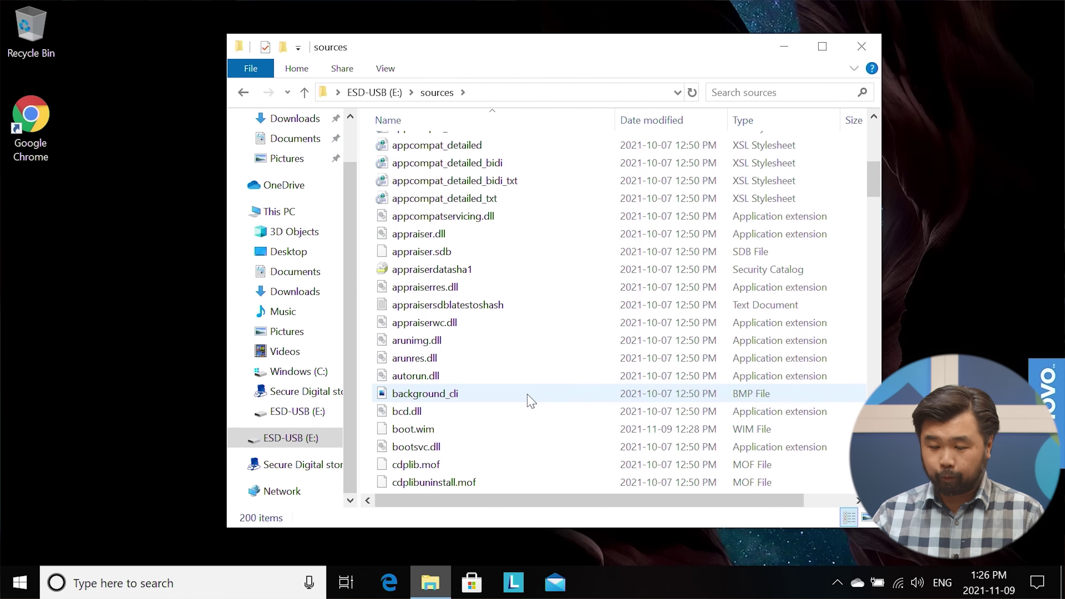
click(474, 276)
click(459, 294)
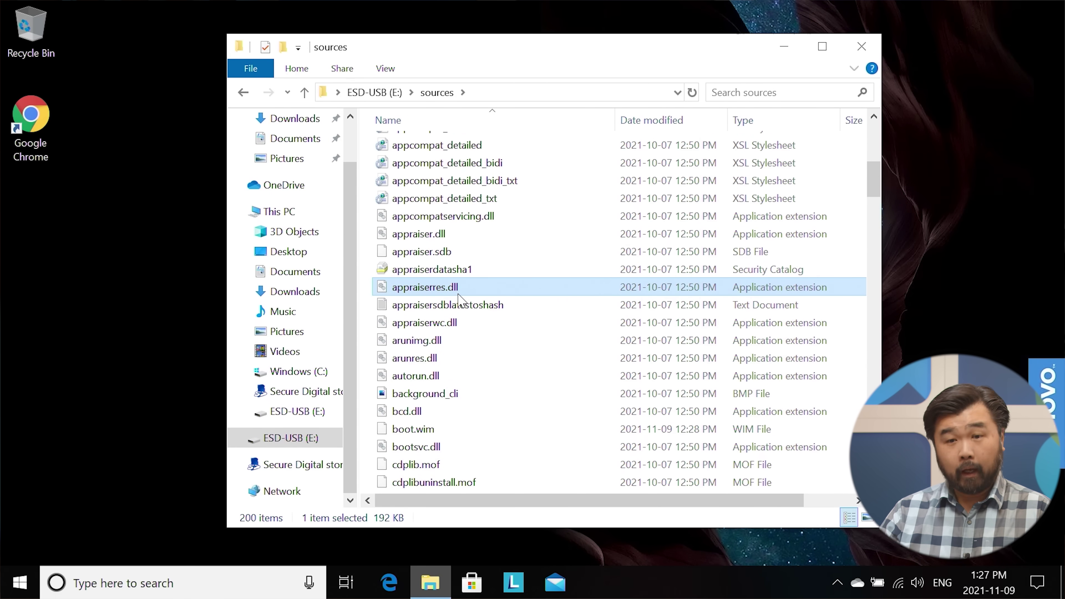
right_click(458, 295)
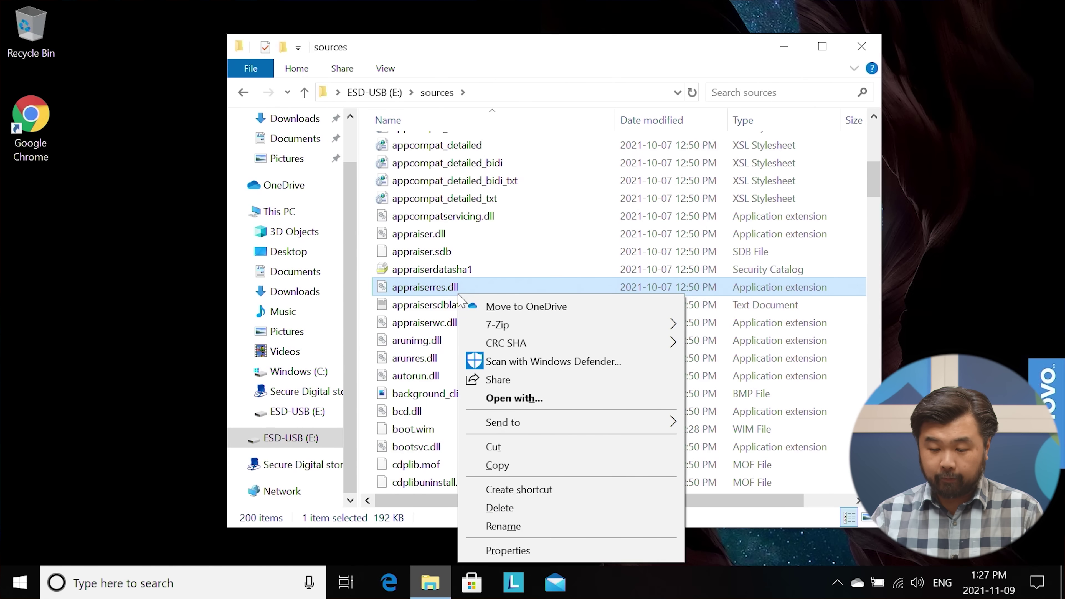
click(549, 471)
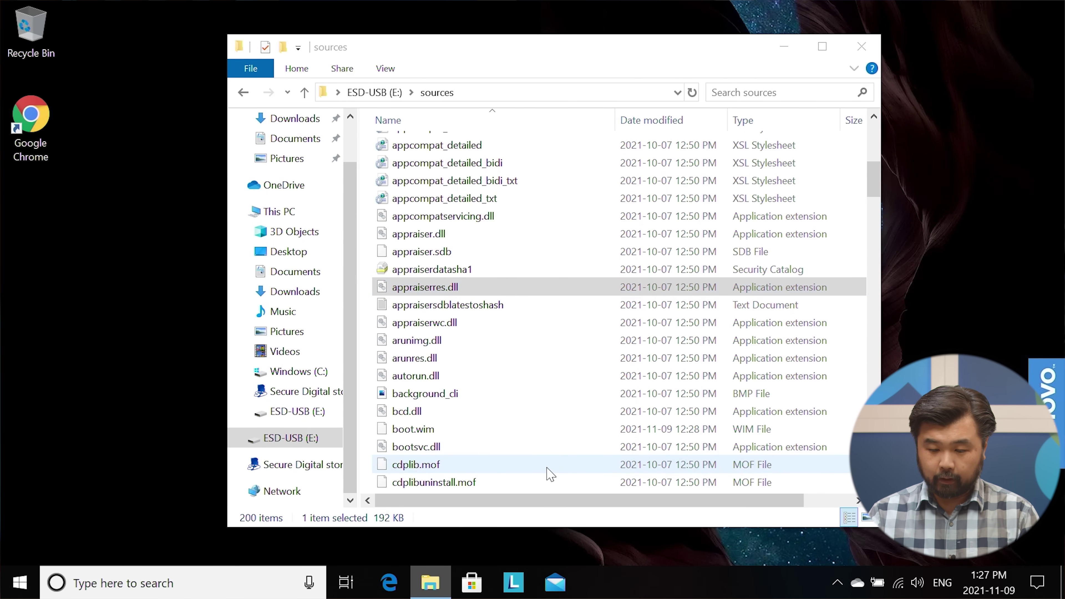
key(ctrl+v)
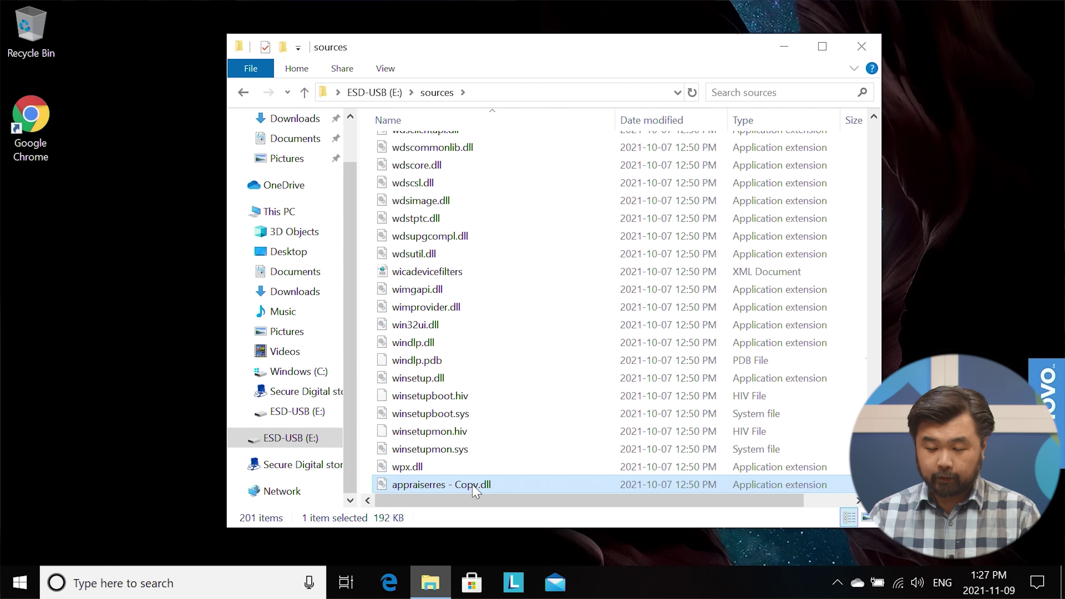
Rename 'appraiserres - Copy.dll' to appraiserres.dll.bak.
click(474, 485)
click(444, 484)
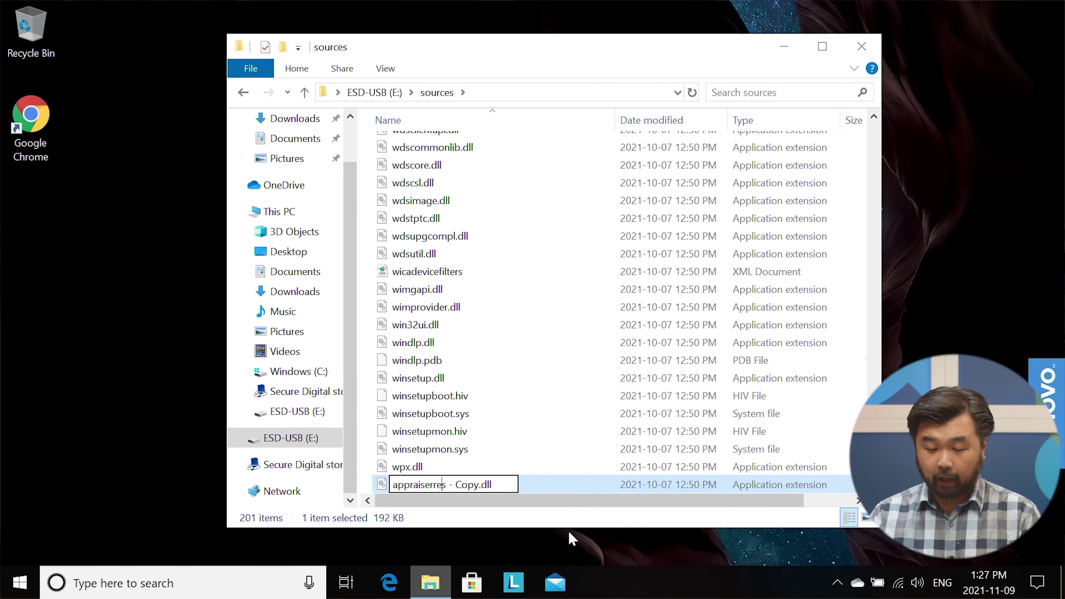
key(shift+Right)
key(shift+Right)
key(shift+Right)
key(shift+Right)
key(shift+Right)
key(shift+Right)
key(shift+Right)
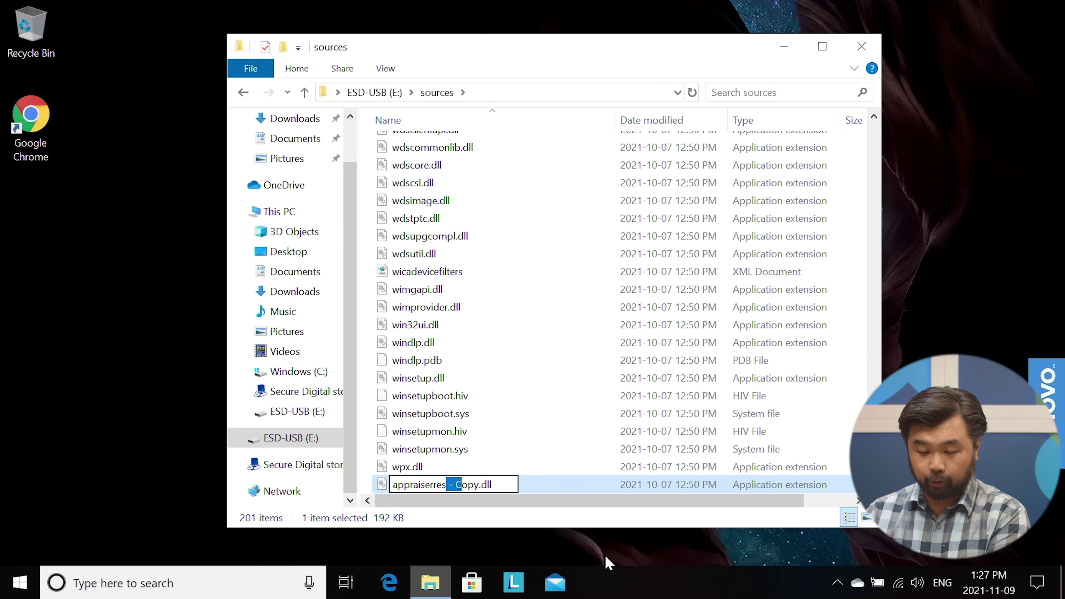
key(Delete)
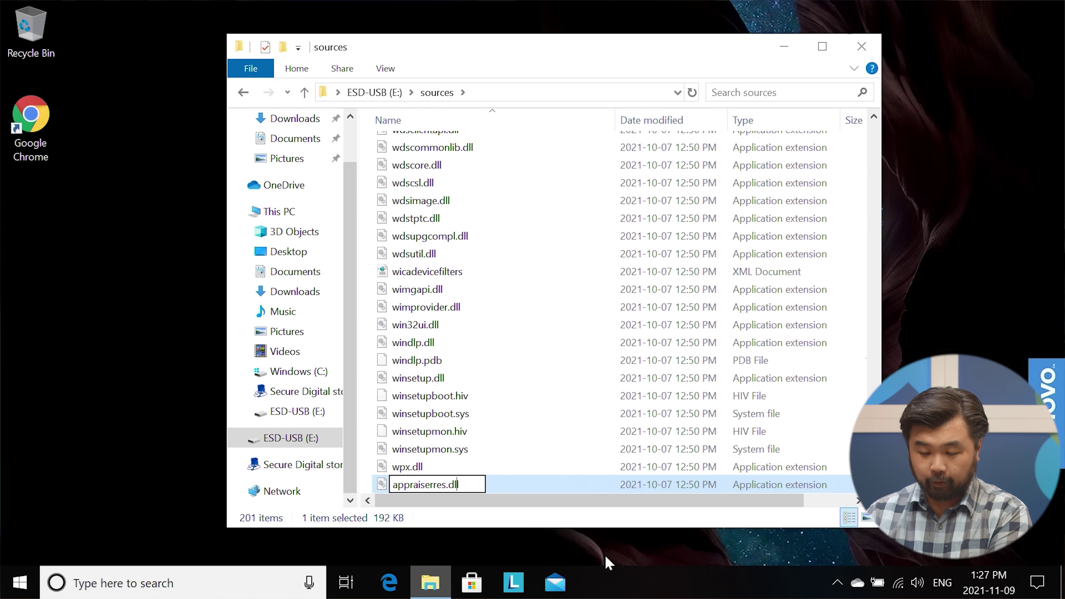
text(.bak)
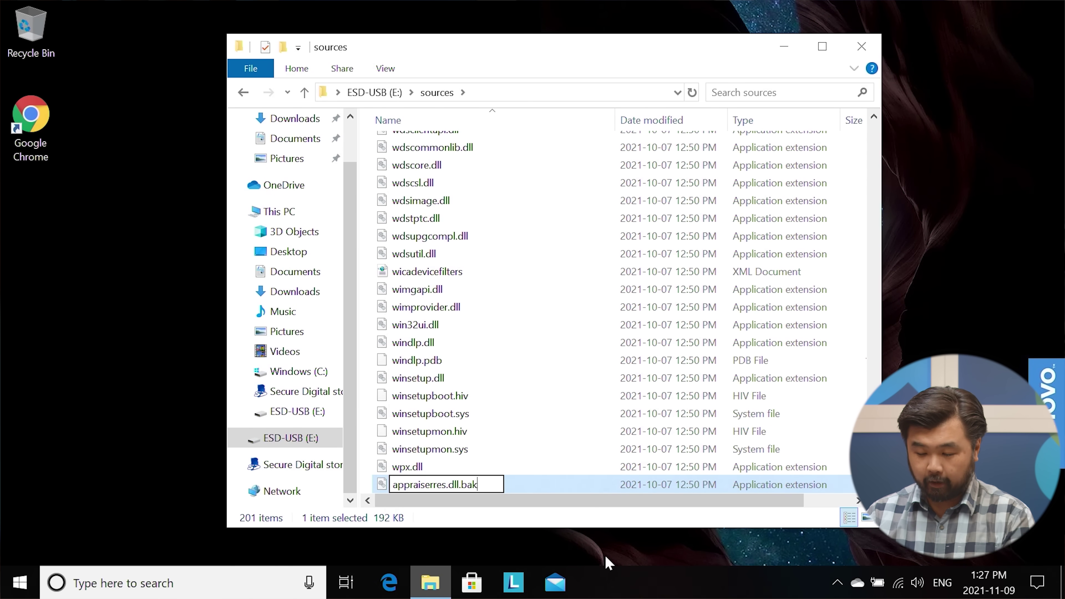
key(Return)
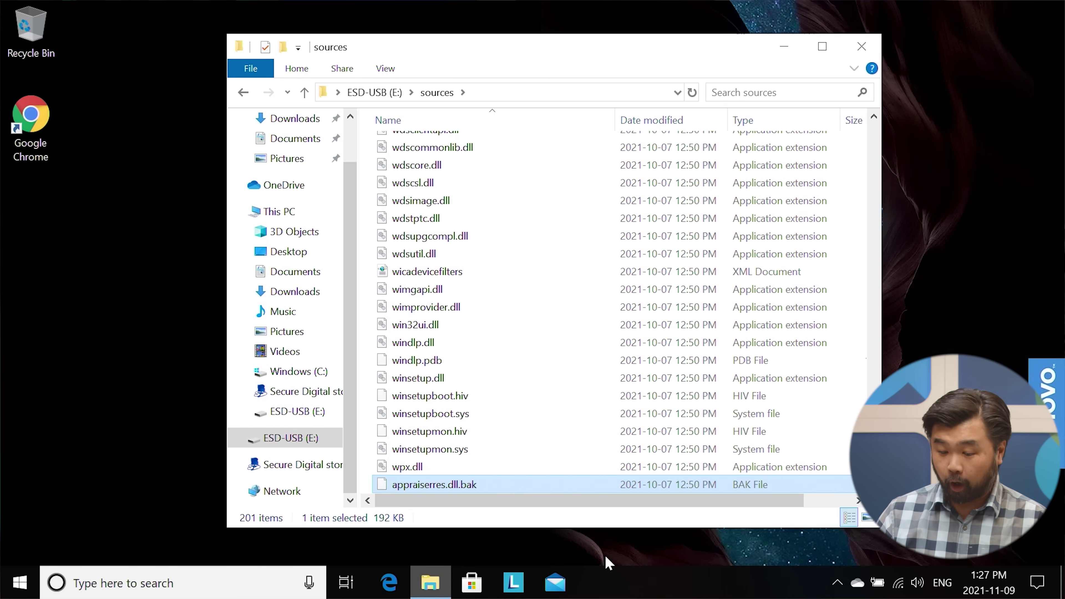
scroll(599, 357, up, 4)
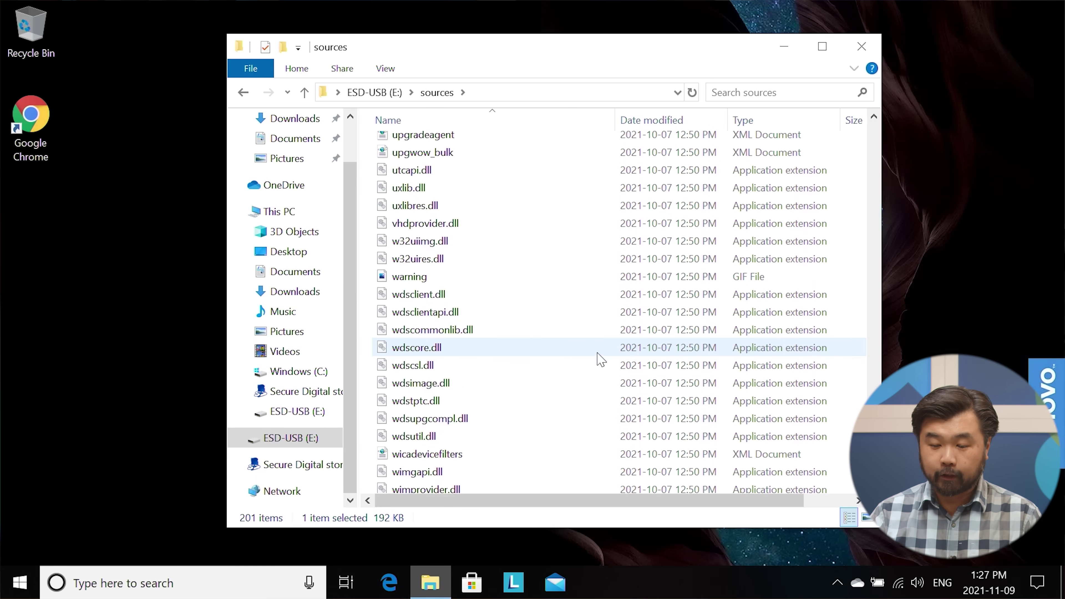
scroll(601, 359, up, 15)
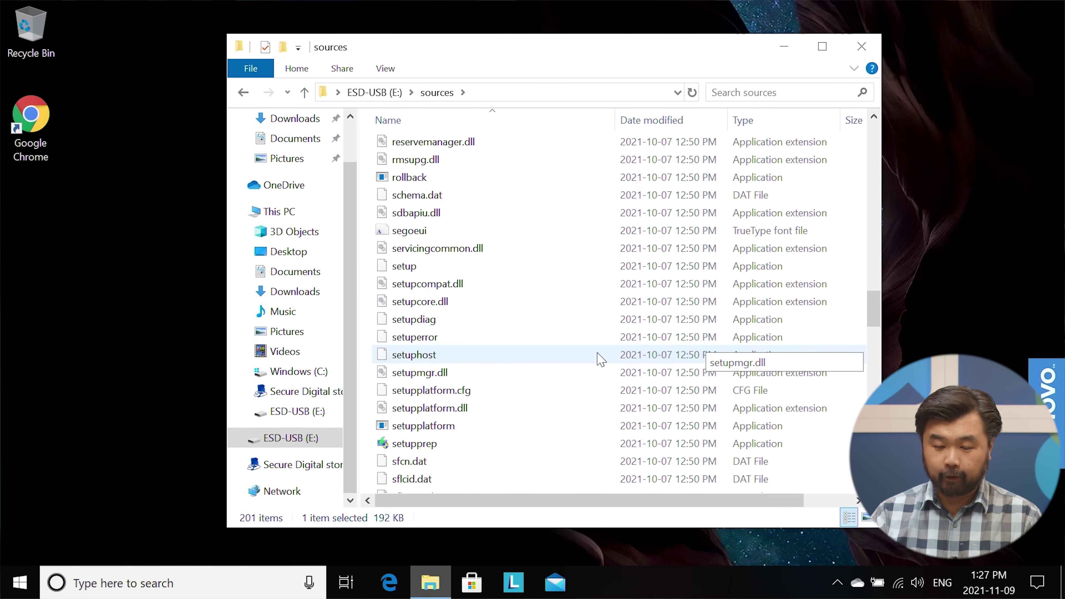
scroll(601, 359, up, 20)
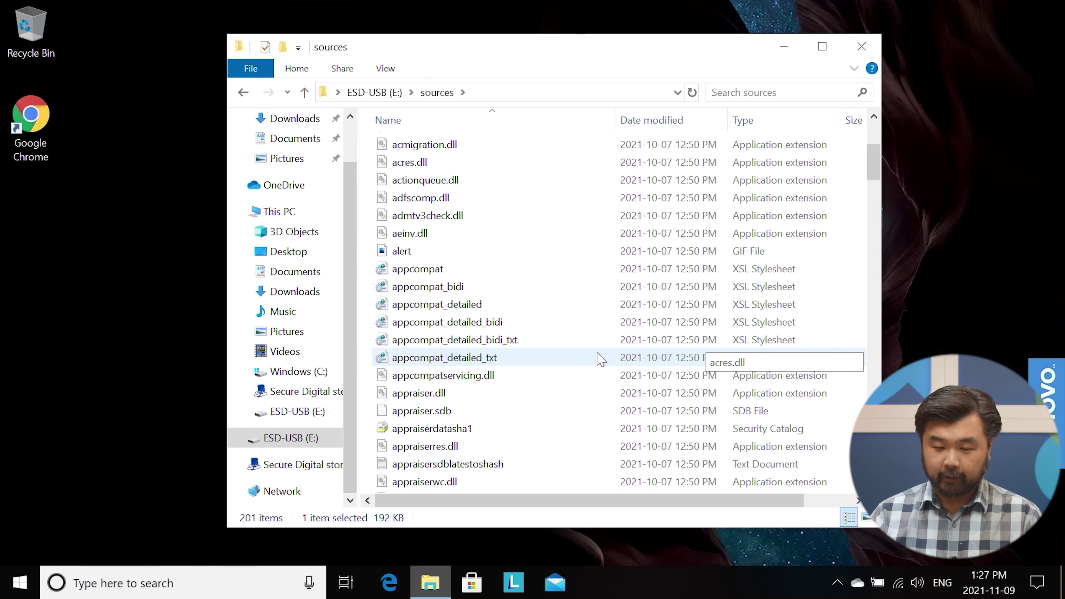
scroll(601, 359, up, 3)
scroll(601, 359, down, 3)
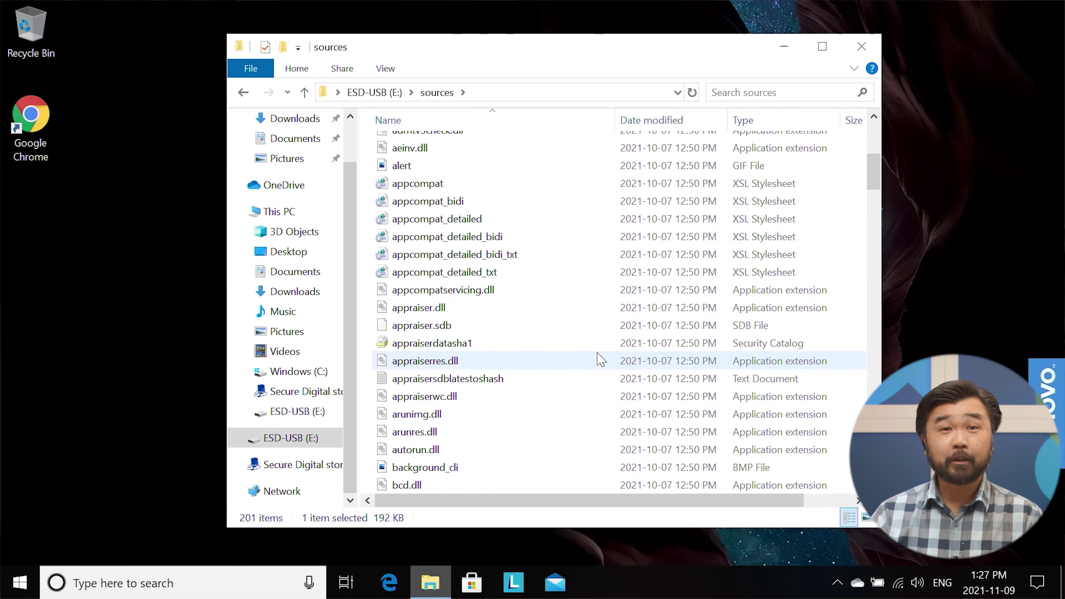
scroll(600, 359, down, 1)
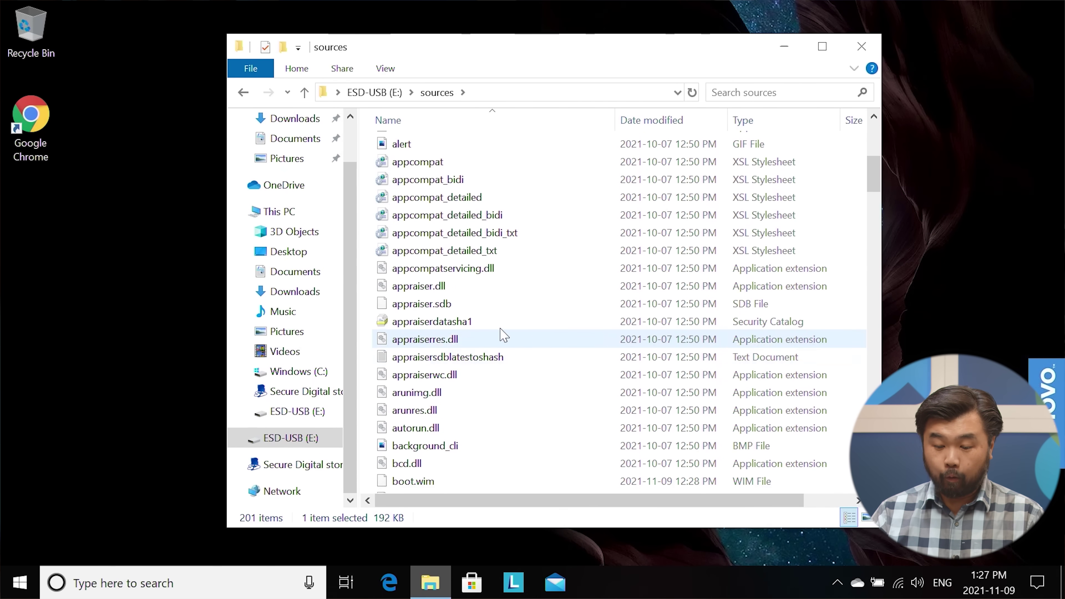
right_click(432, 343)
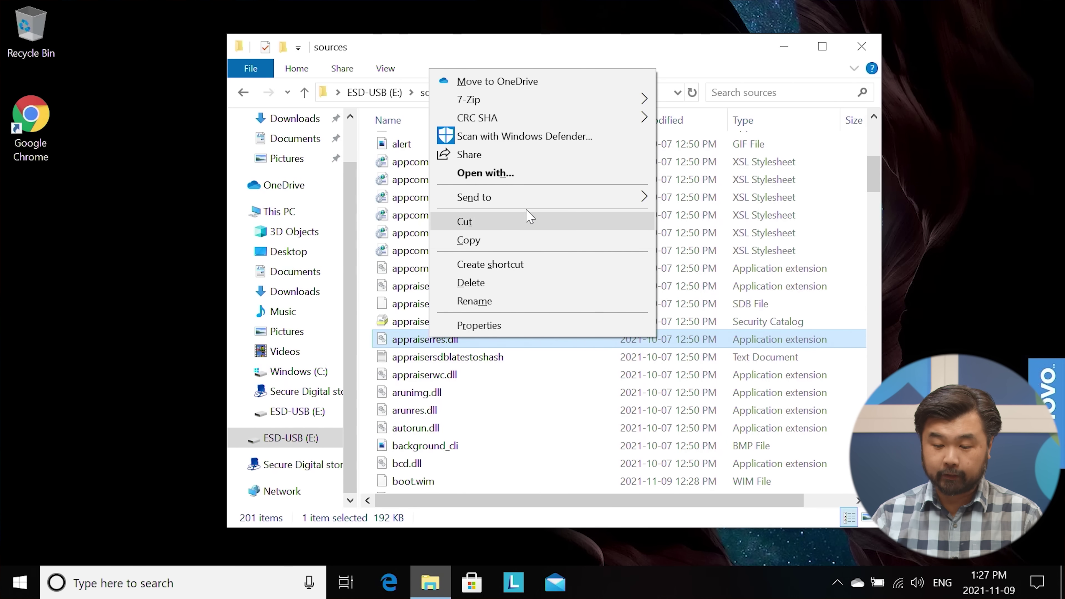
Open appraiserres.dll from E:\sources with Notepad.
click(569, 176)
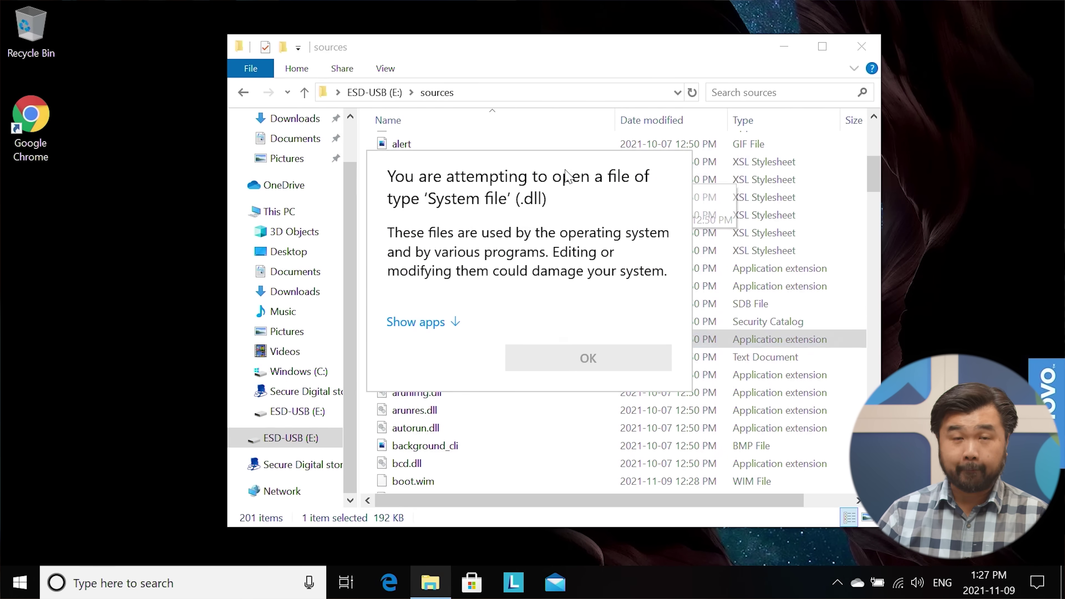
click(427, 326)
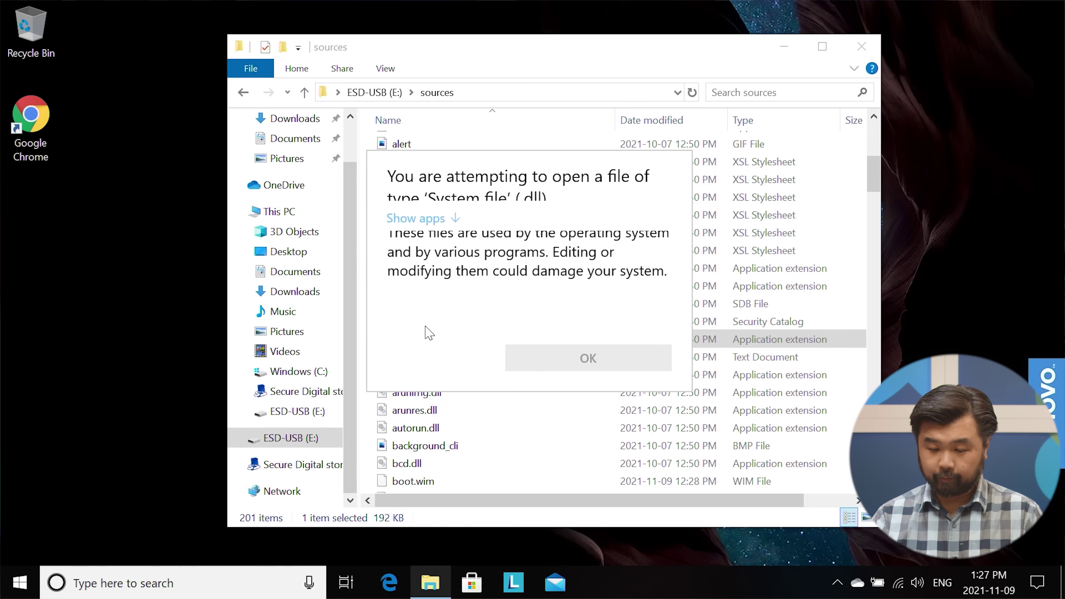
click(555, 296)
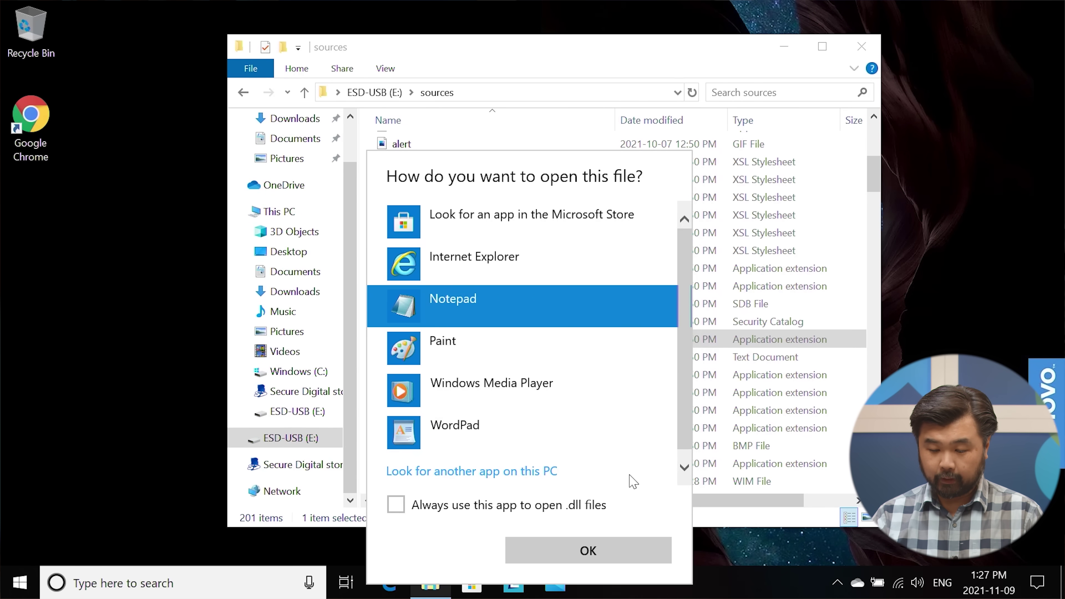
click(578, 551)
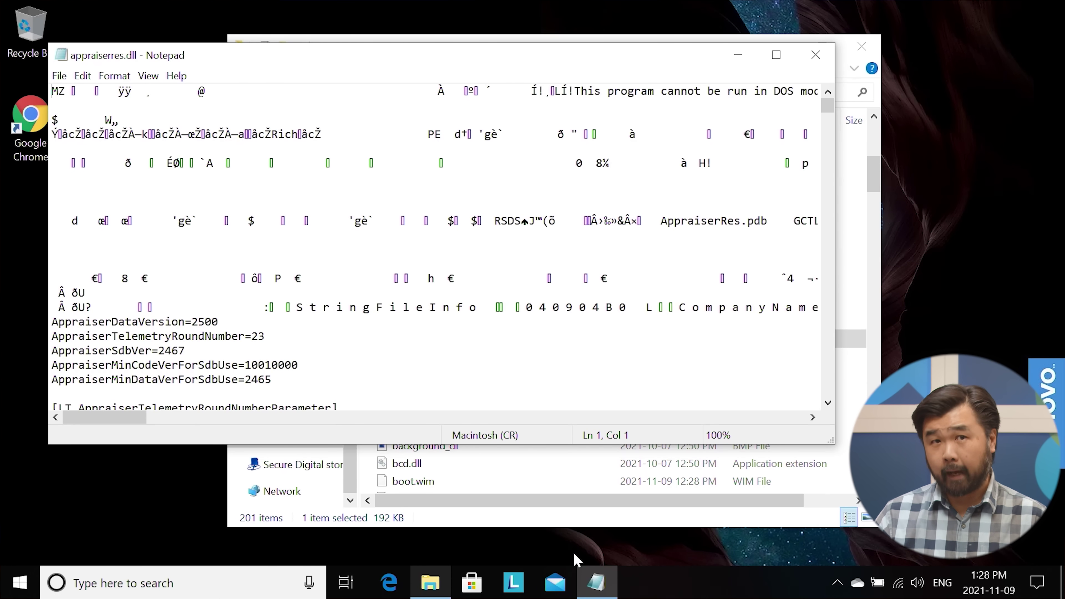
Search for 'TPM' to reach the [FT_ALL_AssetTypesForTpmVersion] section at line 360.
click(112, 76)
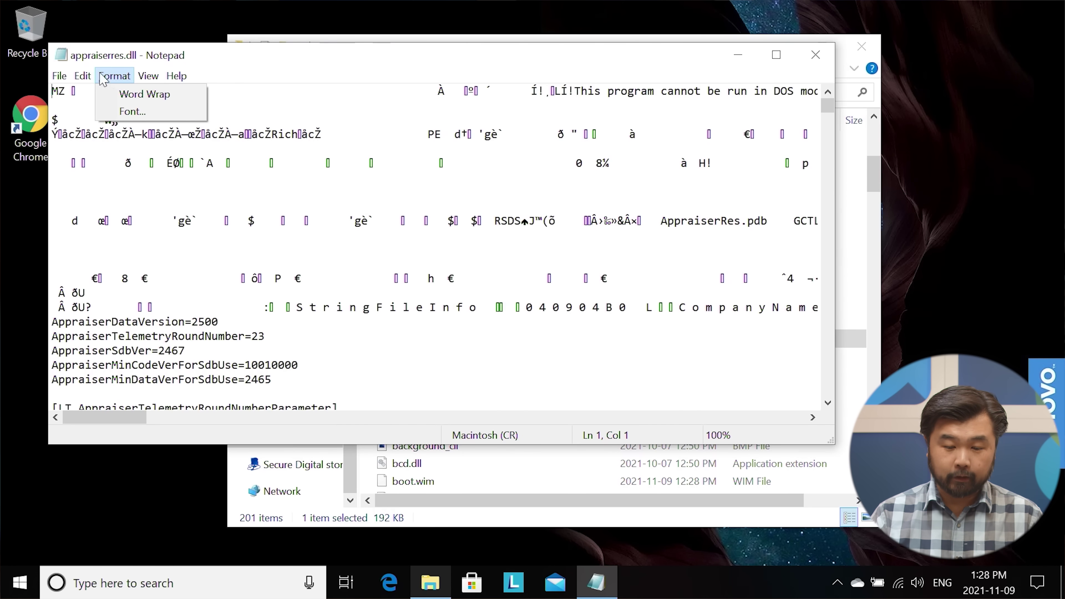
mouse_move(76, 79)
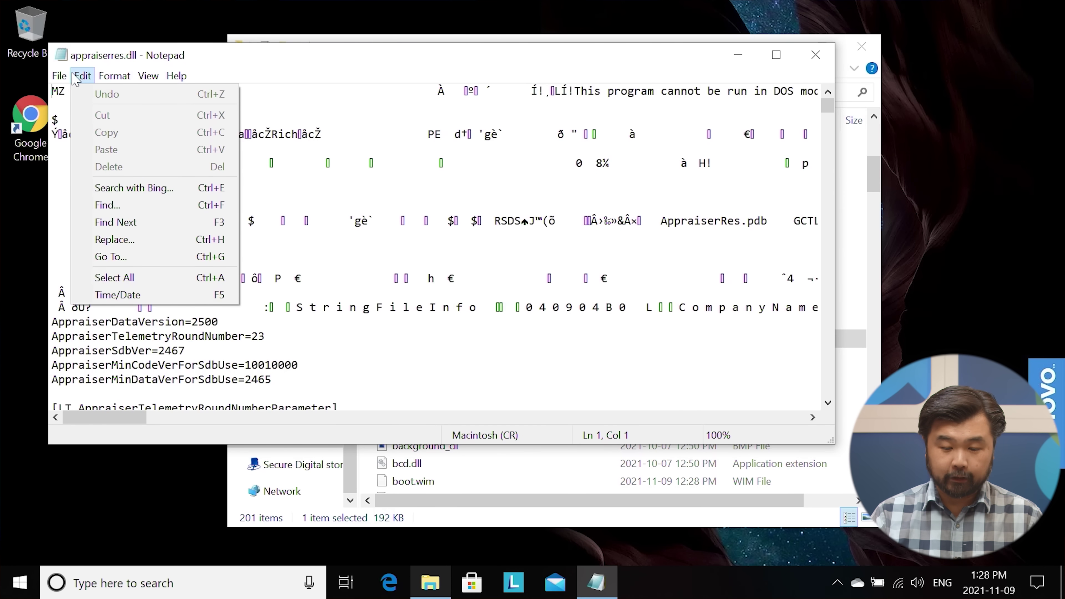
click(132, 204)
text(TPM)
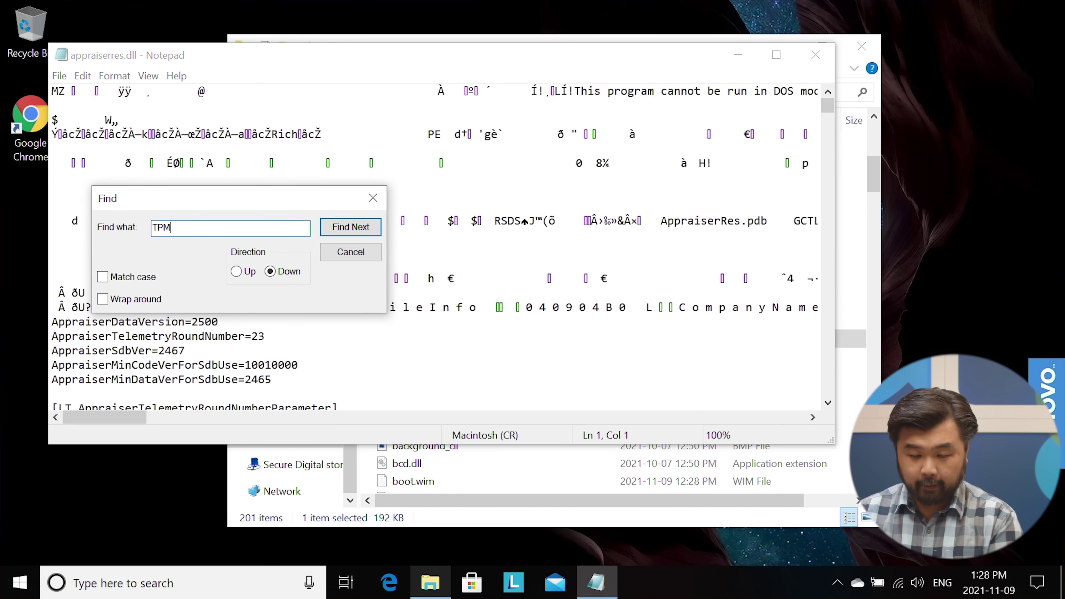
click(351, 227)
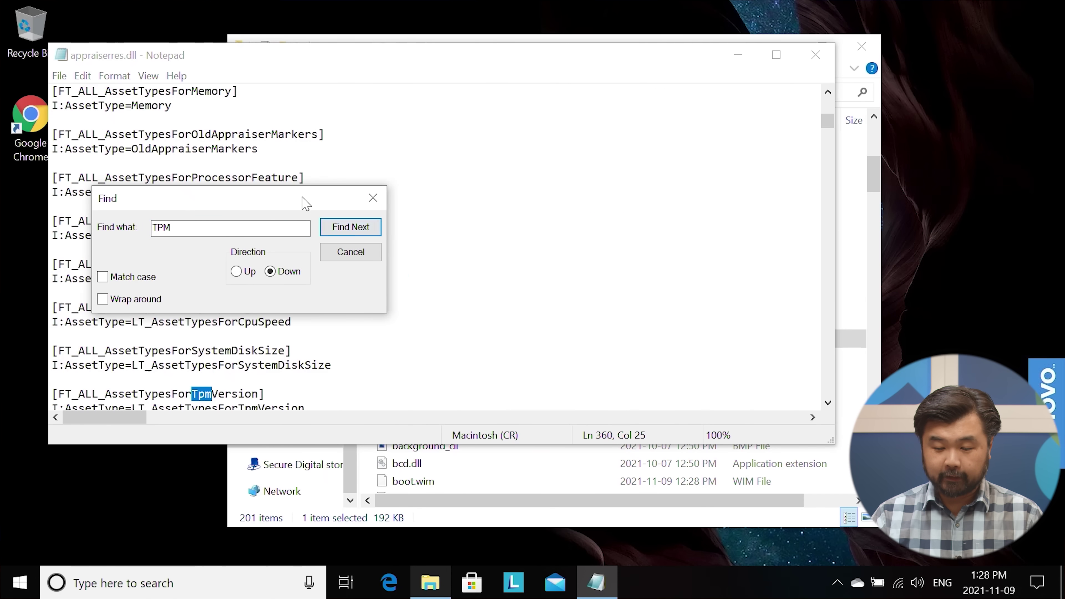
Delete the two-line [FT_ALL_AssetTypesForTpmVersion] section, then find the next TPM match.
drag(304, 203, 734, 55)
click(367, 307)
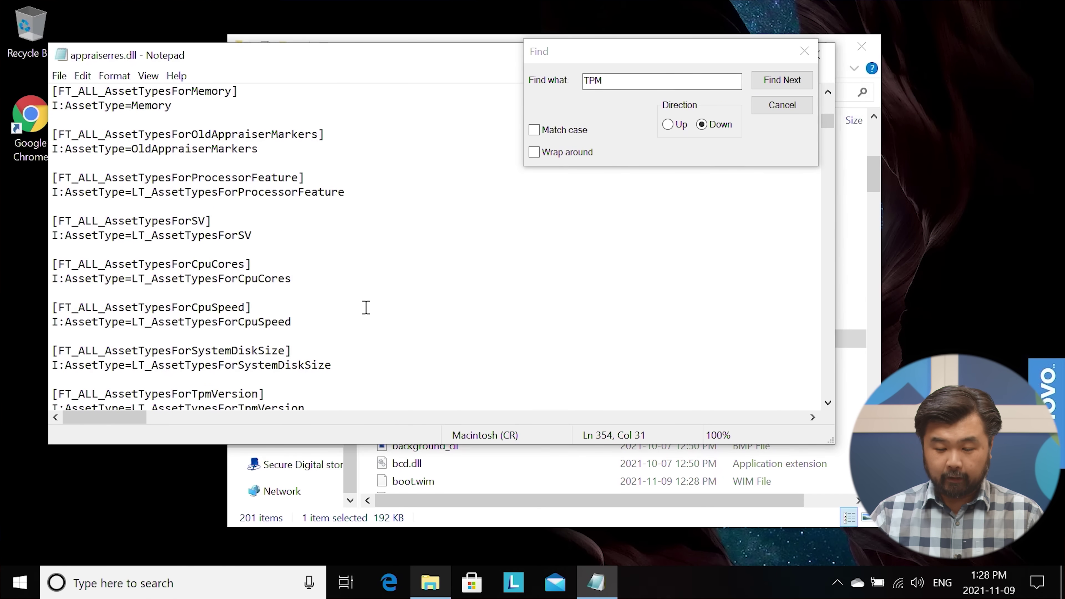
scroll(366, 308, down, 2)
scroll(364, 307, up, 1)
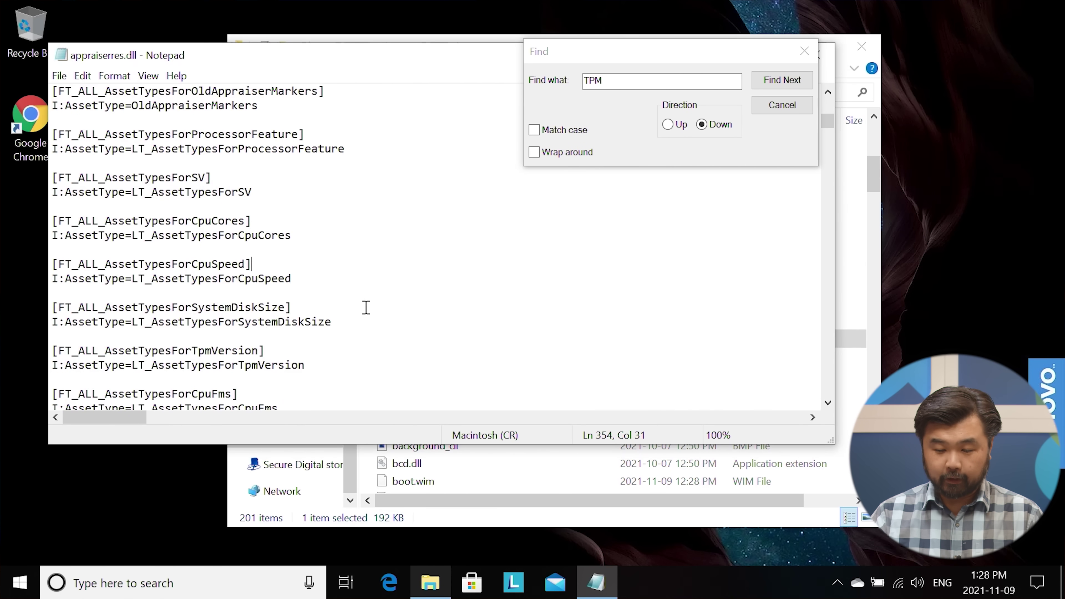
drag(305, 369, 22, 356)
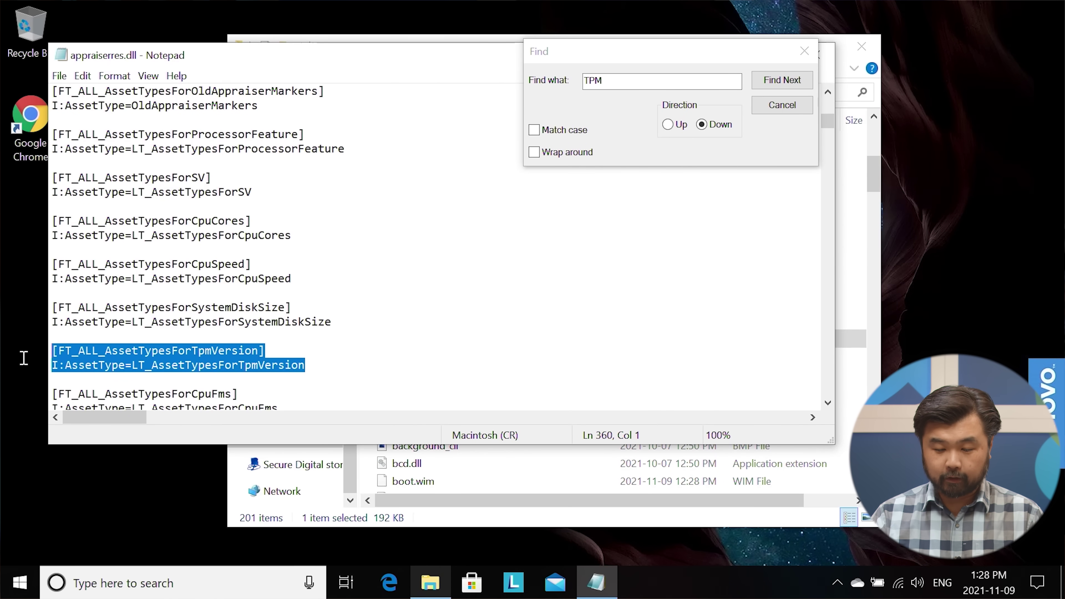
key(BackSpace)
key(BackSpace)
key(BackSpace)
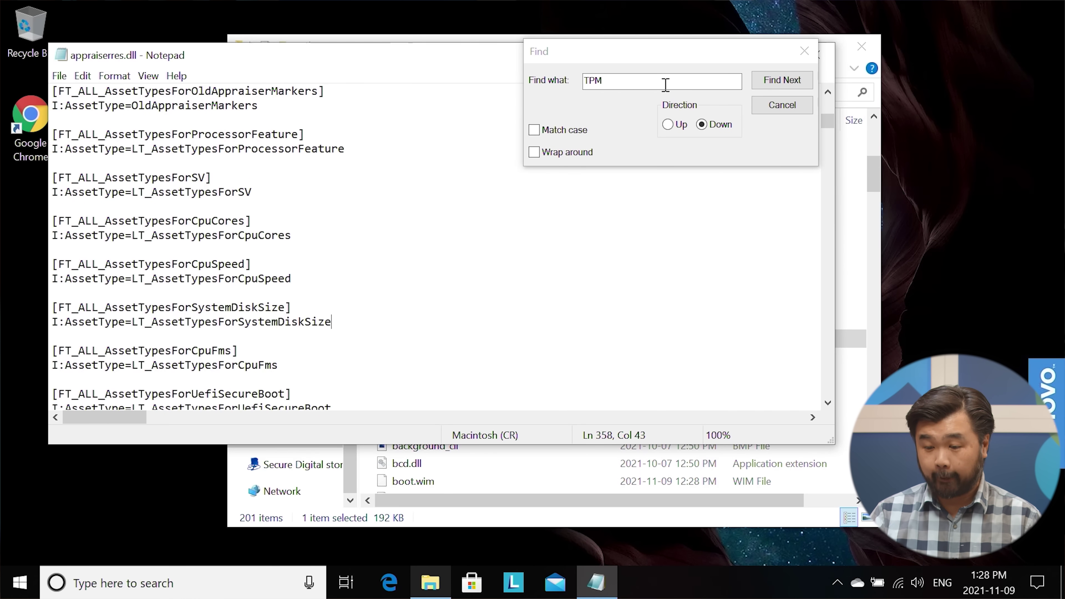
click(781, 80)
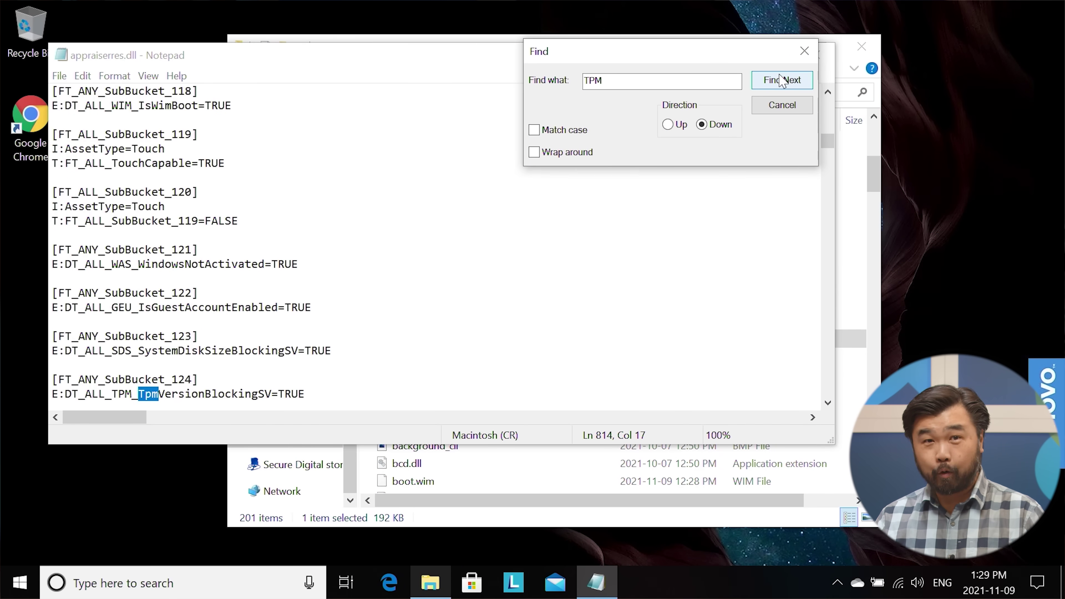
Close the Find dialog at the TpmVersionBlockingSV entry under [FT_ANY_SubBucket_124].
click(804, 51)
Close appraiserres.dll in Notepad without saving, then go up to the ESD-USB (E:) drive root.
click(816, 56)
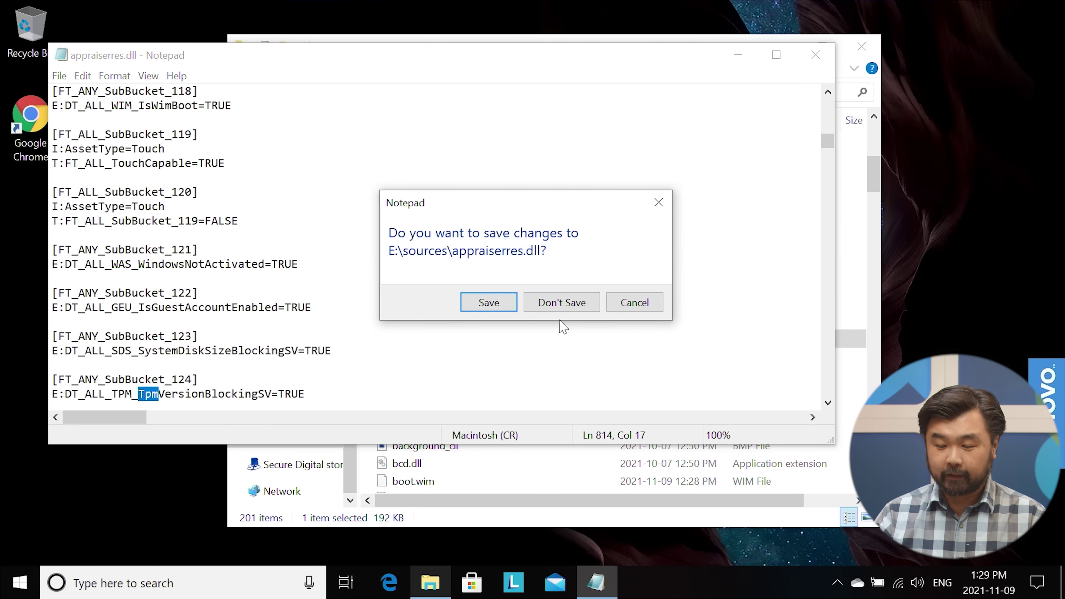
click(562, 311)
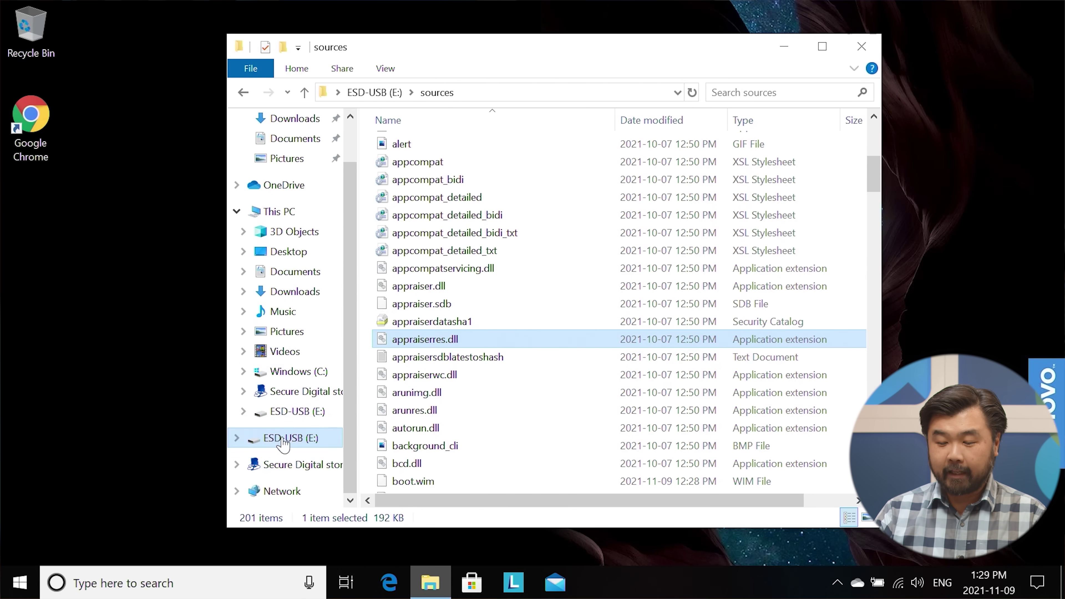
click(394, 93)
Run setup from the ESD-USB (E:) drive and accept the Windows 11 license terms.
click(427, 272)
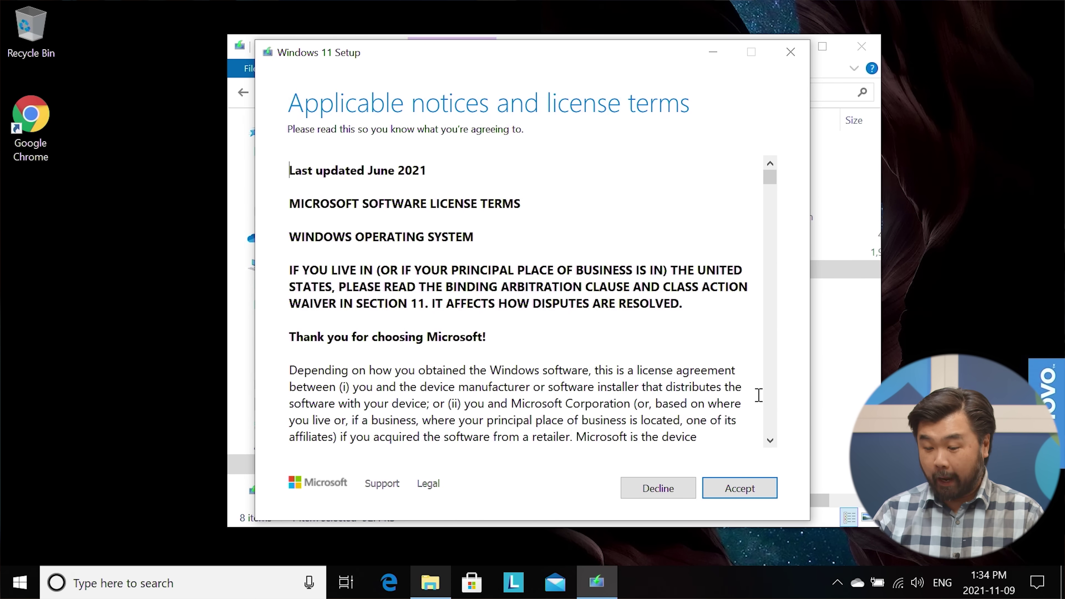
click(747, 498)
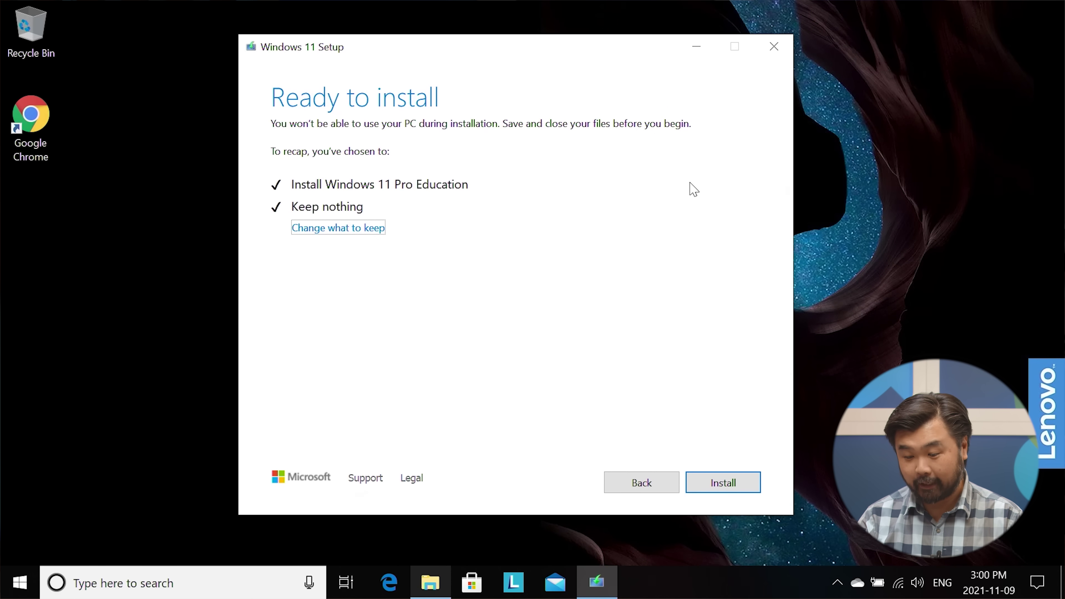
Start installing Windows 11 Pro Education with Keep nothing selected.
click(735, 482)
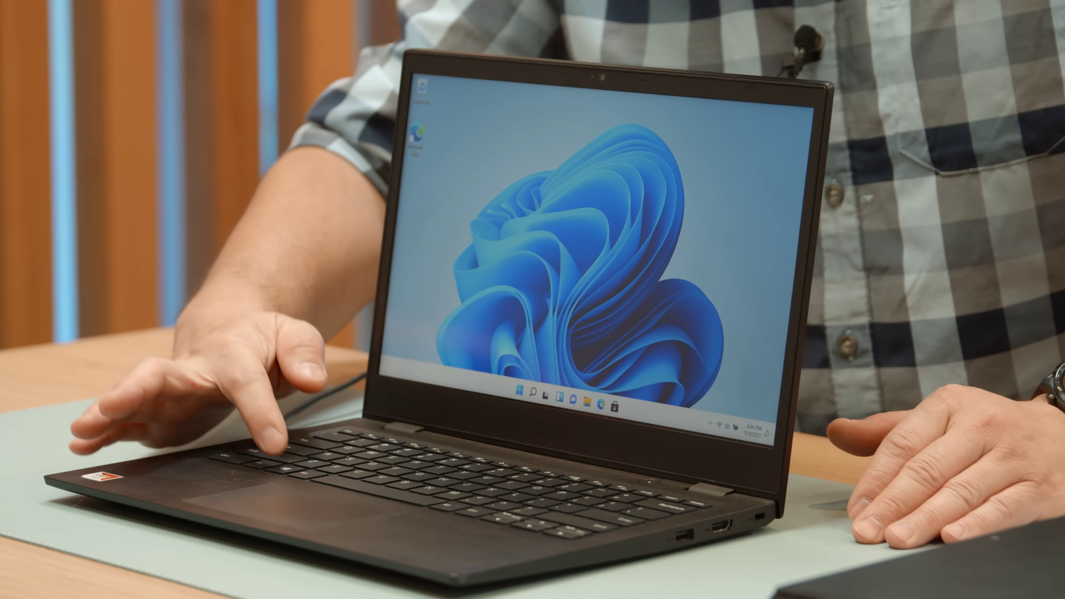
Show the Start menu's default pinned apps, such as Edge, Mail and Settings.
key(super)
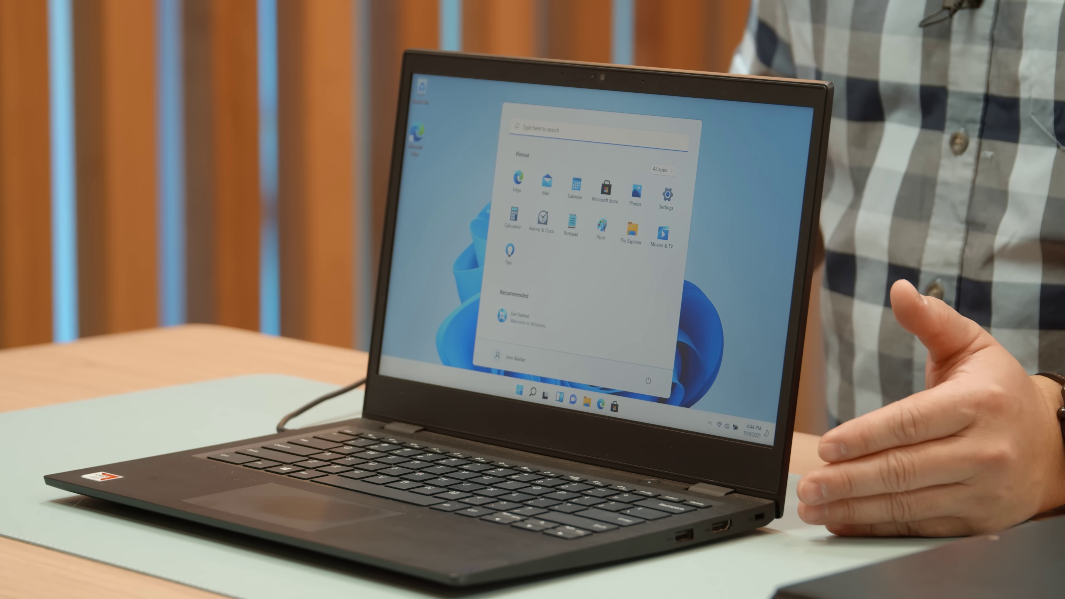